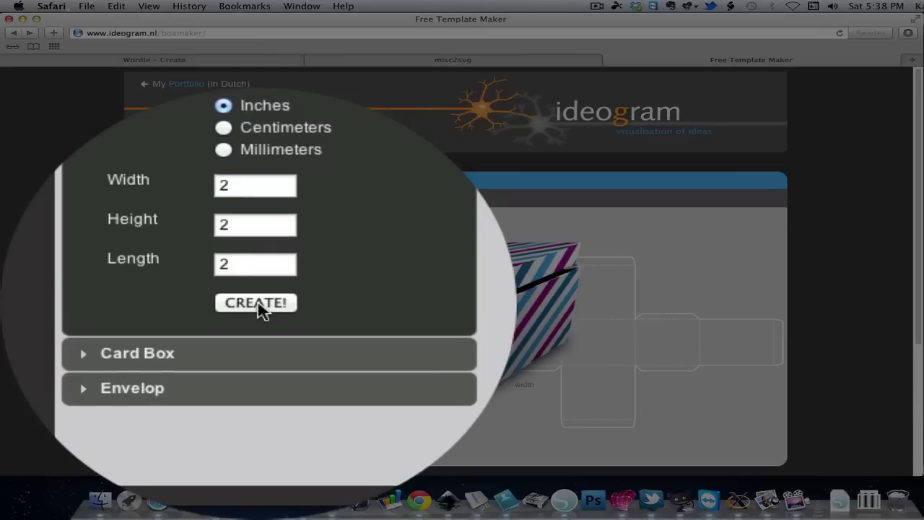
Step: Generate the 2 × 2 × 2 inch box template and save its PDF to Downloads
{"action": "left_click", "coordinate": [224, 375]}
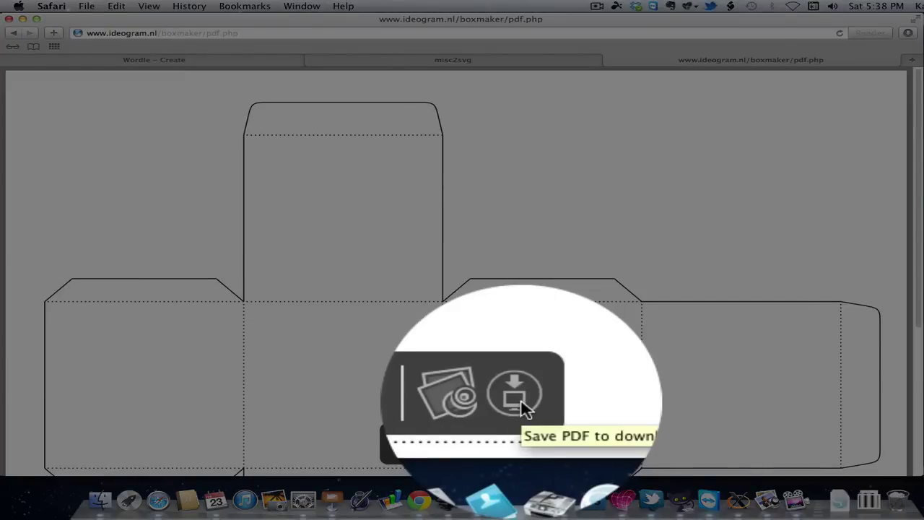
{"action": "left_click", "coordinate": [521, 447]}
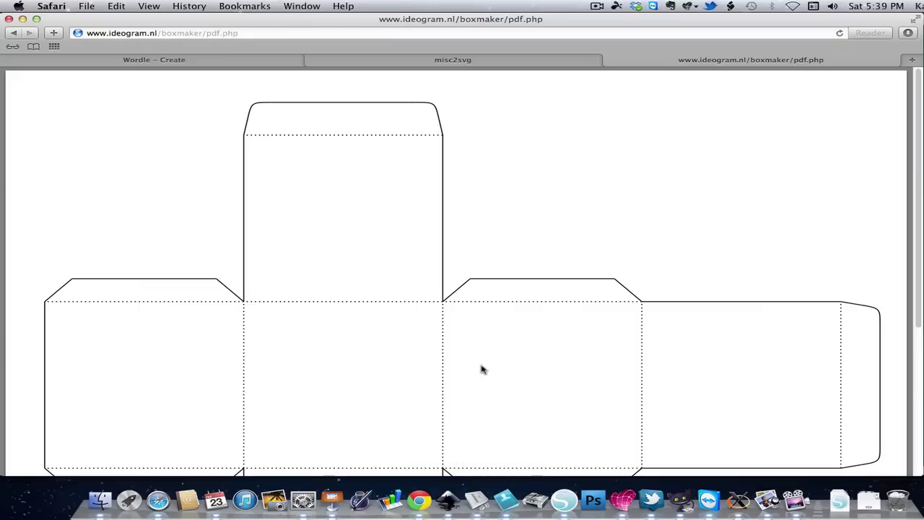
Step: Upload template-1.pdf from Downloads to misc2svg and convert it to SVG
{"action": "left_click", "coordinate": [404, 63]}
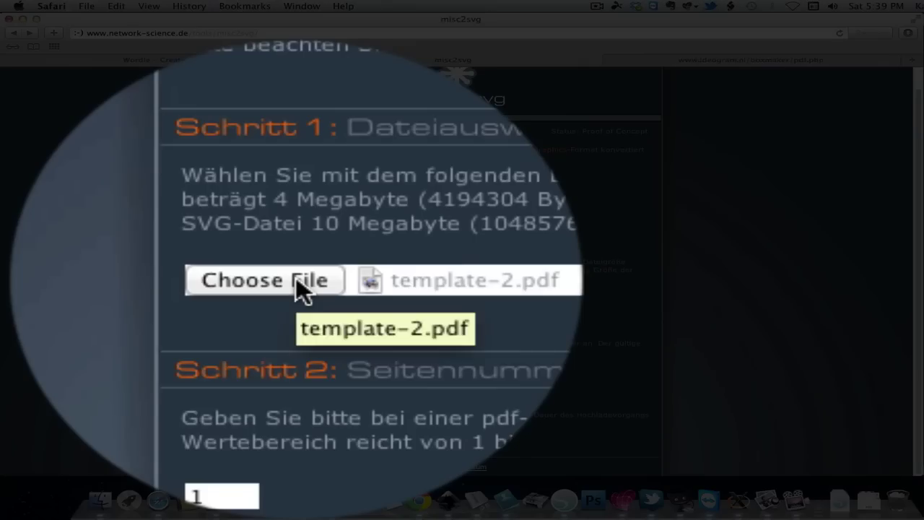
{"action": "left_click", "coordinate": [296, 299]}
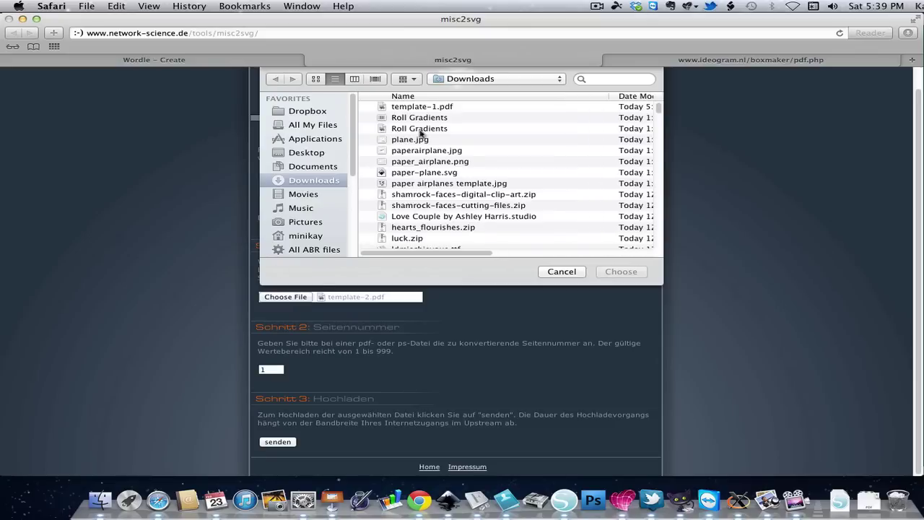
{"action": "left_click", "coordinate": [426, 107]}
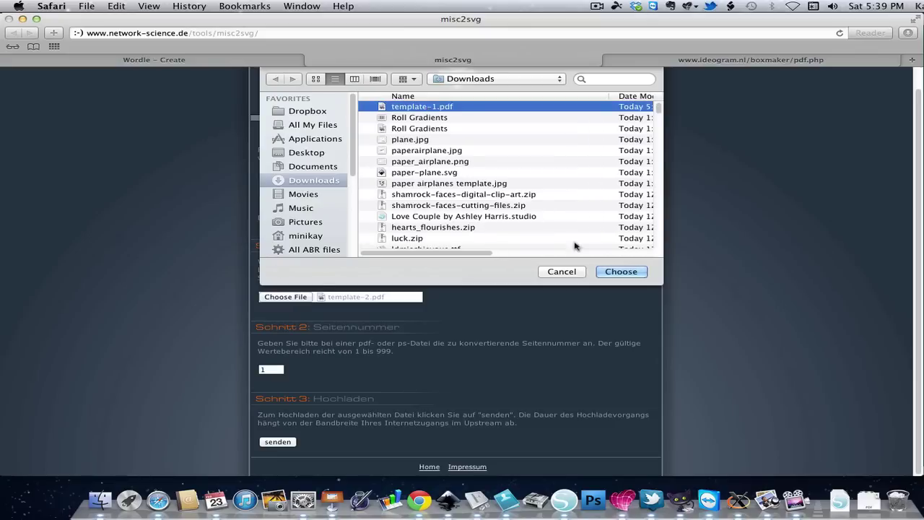
{"action": "left_click", "coordinate": [620, 272]}
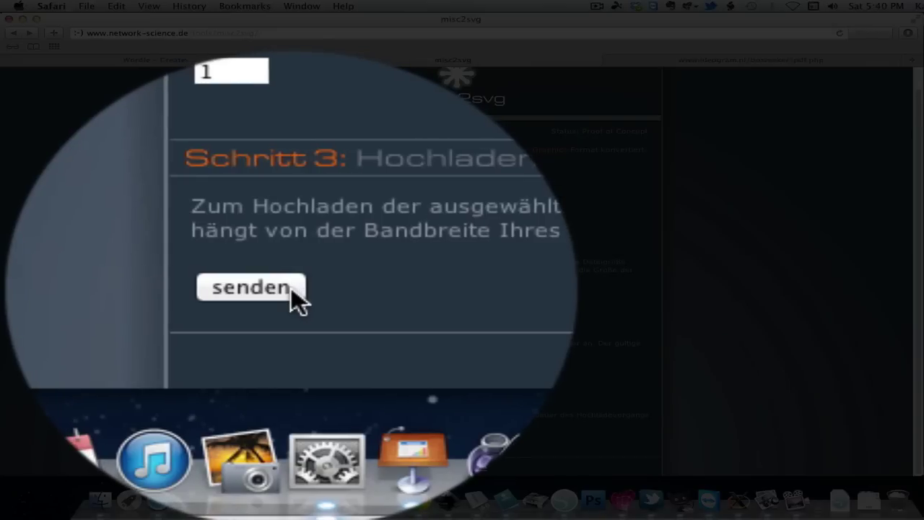
{"action": "left_click", "coordinate": [292, 445]}
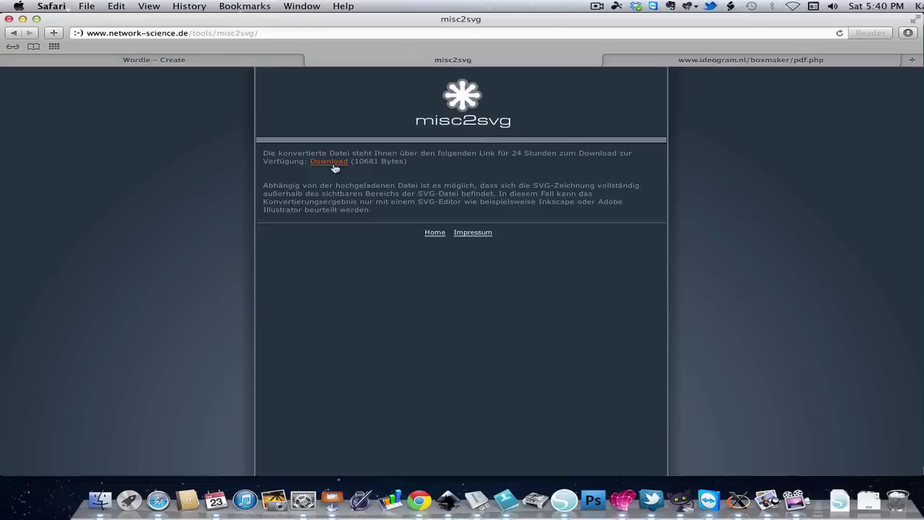
Step: Open the converted SVG and save the page to Downloads as 2by2.svg
{"action": "left_click", "coordinate": [332, 163]}
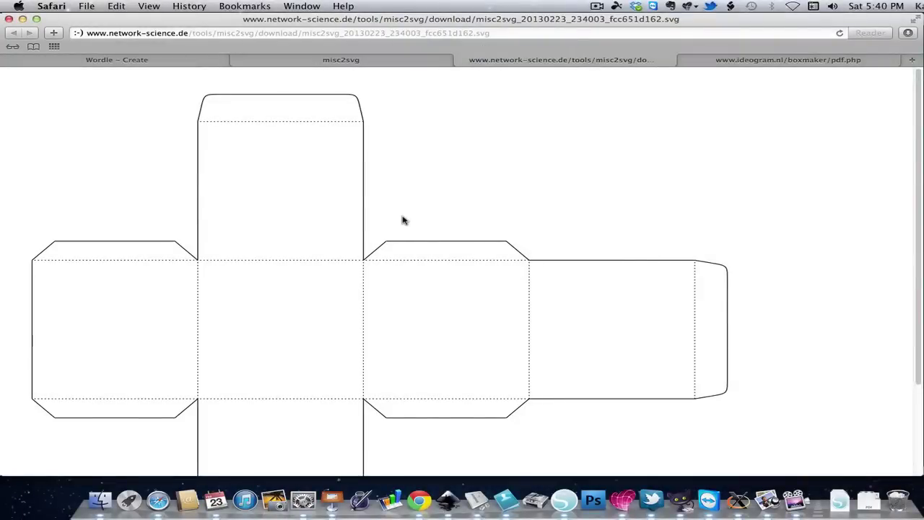
{"action": "right_click", "coordinate": [403, 220]}
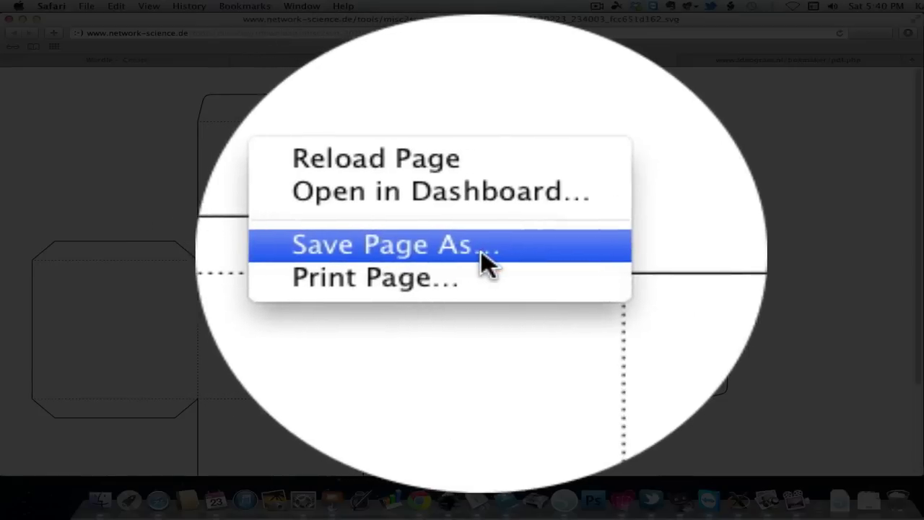
{"action": "left_click", "coordinate": [483, 256]}
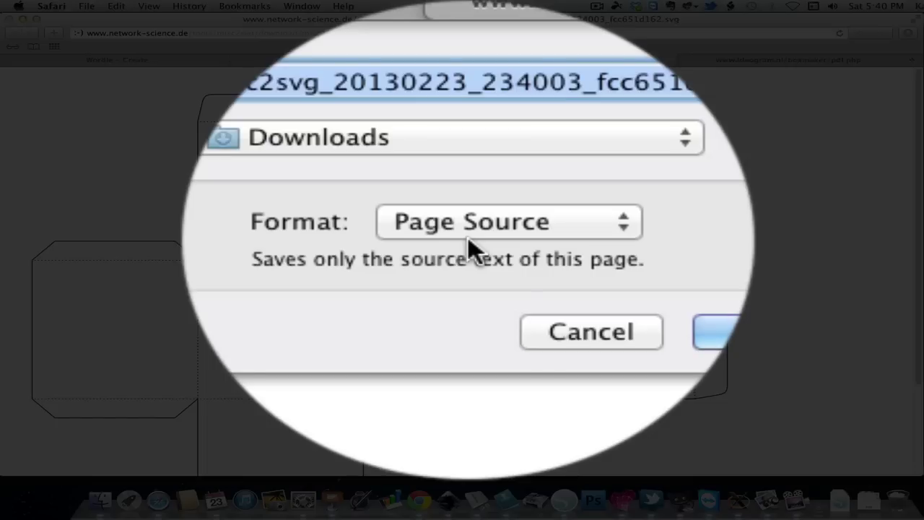
{"action": "type", "text": "2"}
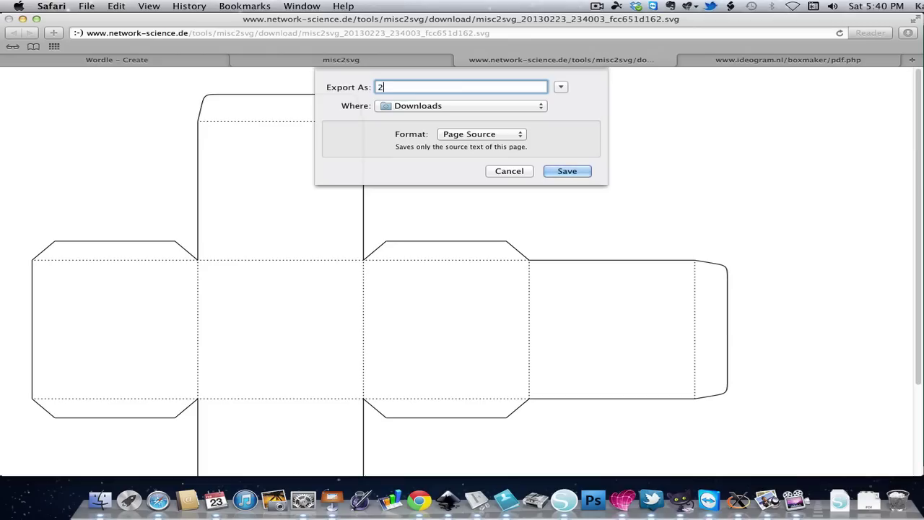
{"action": "type", "text": "by2.svg"}
{"action": "left_click", "coordinate": [554, 171]}
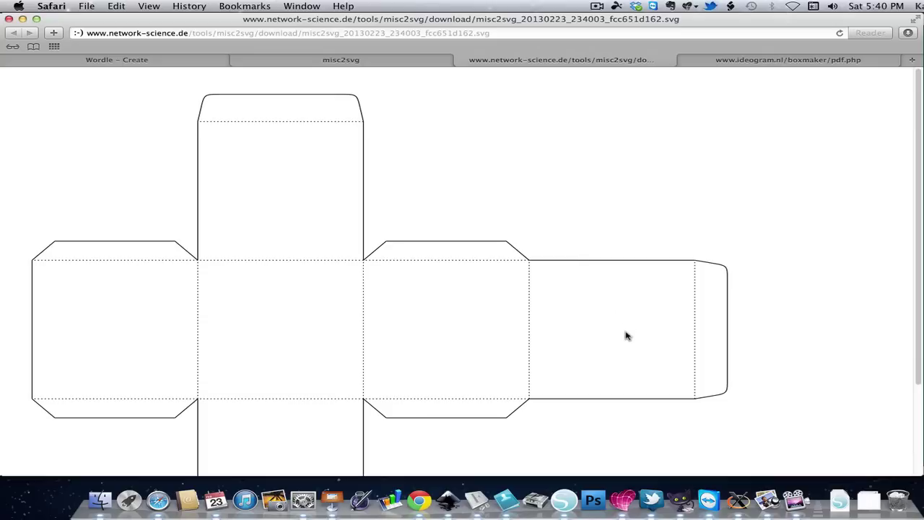
Step: Drag 2by2.svg from the Downloads stack into Silhouette Studio, open it, and select the template
{"action": "left_click", "coordinate": [862, 510]}
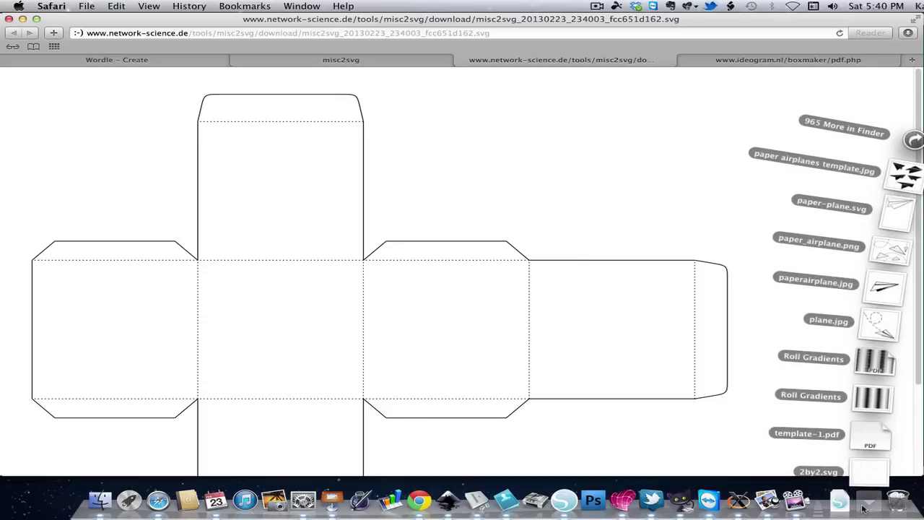
{"action": "left_click_drag", "start_coordinate": [869, 480], "coordinate": [563, 503]}
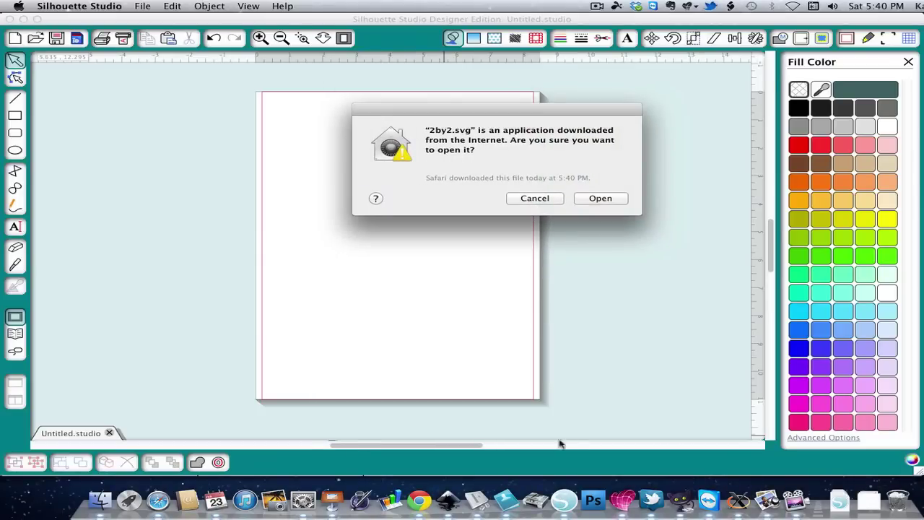
{"action": "left_click", "coordinate": [599, 198]}
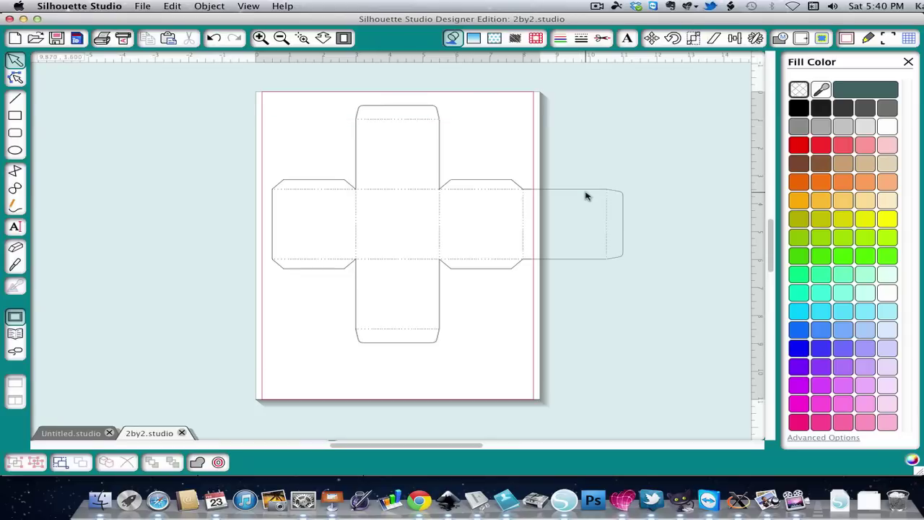
{"action": "left_click", "coordinate": [580, 197]}
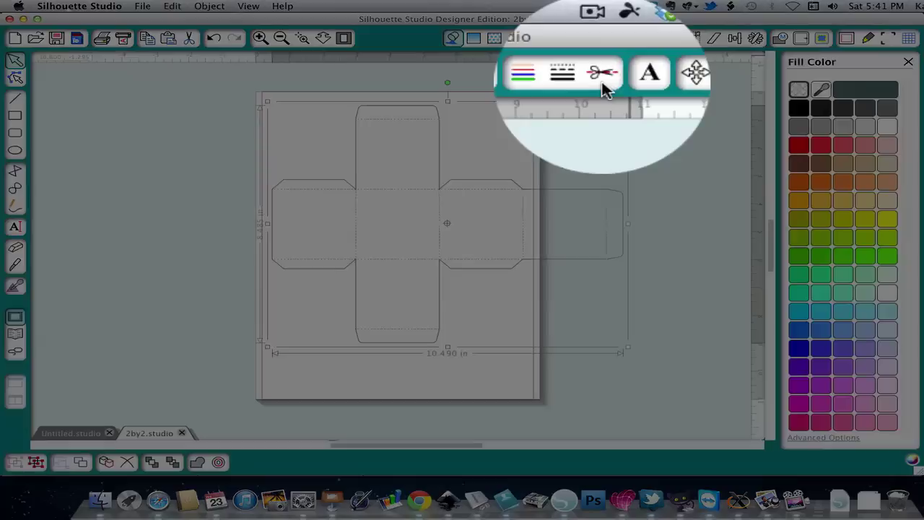
Step: Set the template's lines to Cut and scale it to 80% (8.395 × 6.785 in)
{"action": "left_click", "coordinate": [601, 38]}
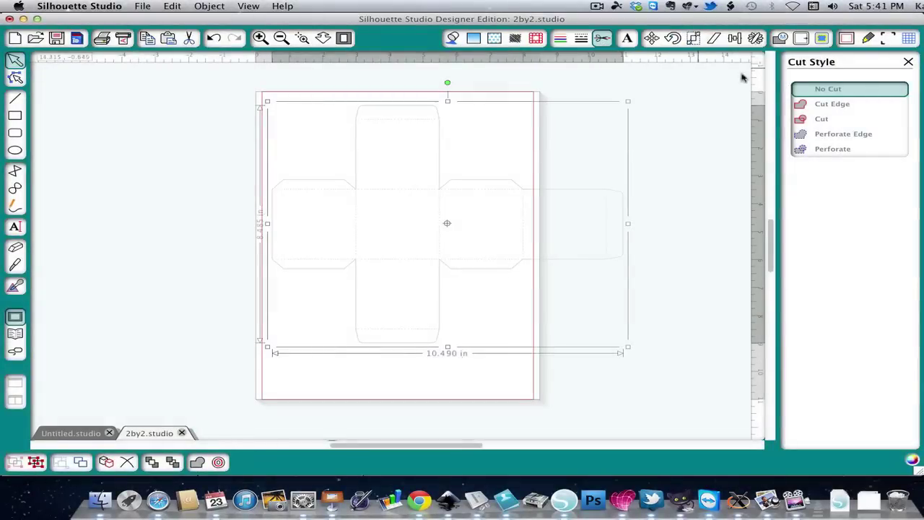
{"action": "left_click", "coordinate": [819, 119]}
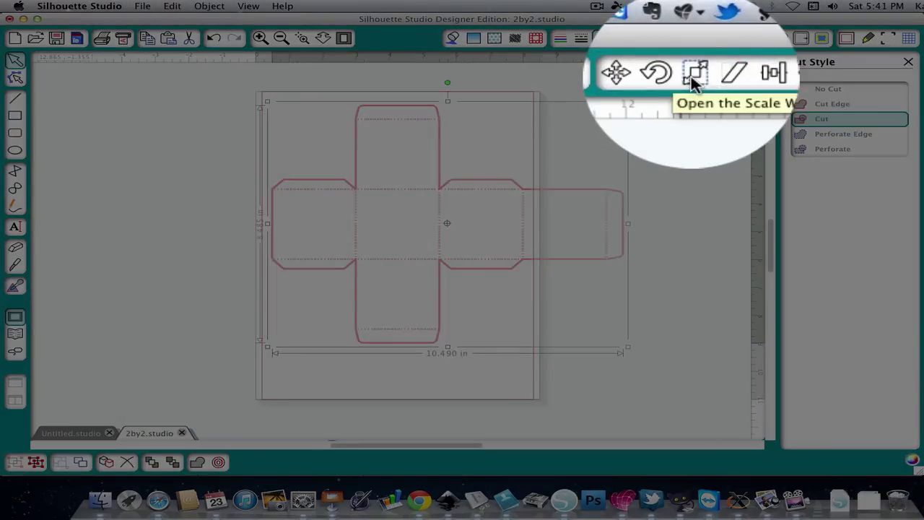
{"action": "left_click", "coordinate": [693, 37]}
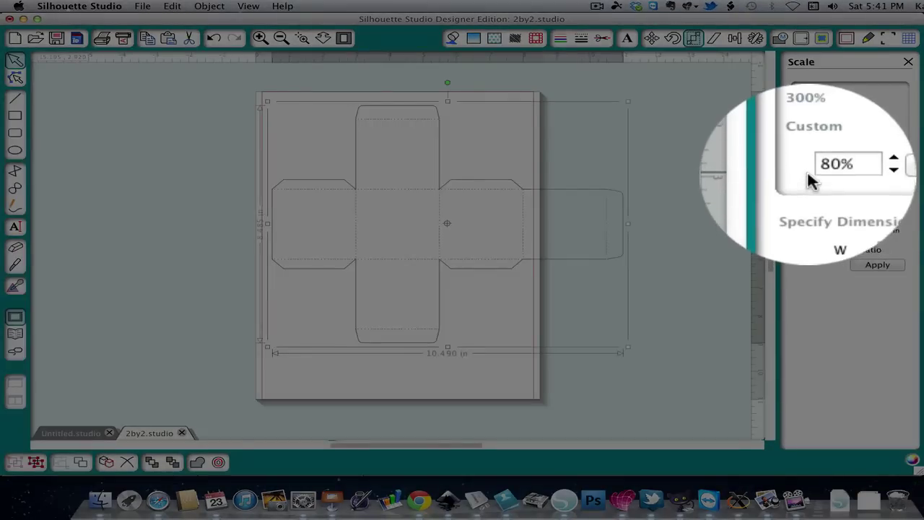
{"action": "left_click", "coordinate": [879, 169]}
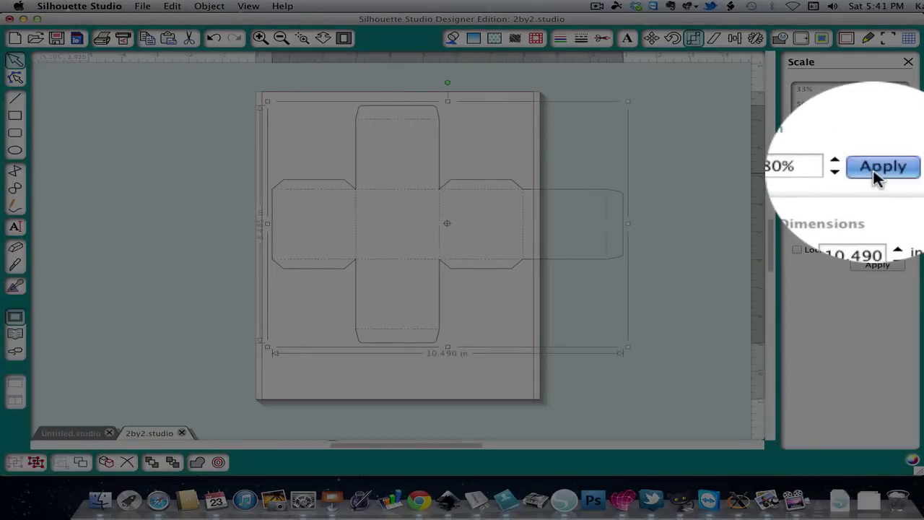
{"action": "left_click", "coordinate": [16, 118]}
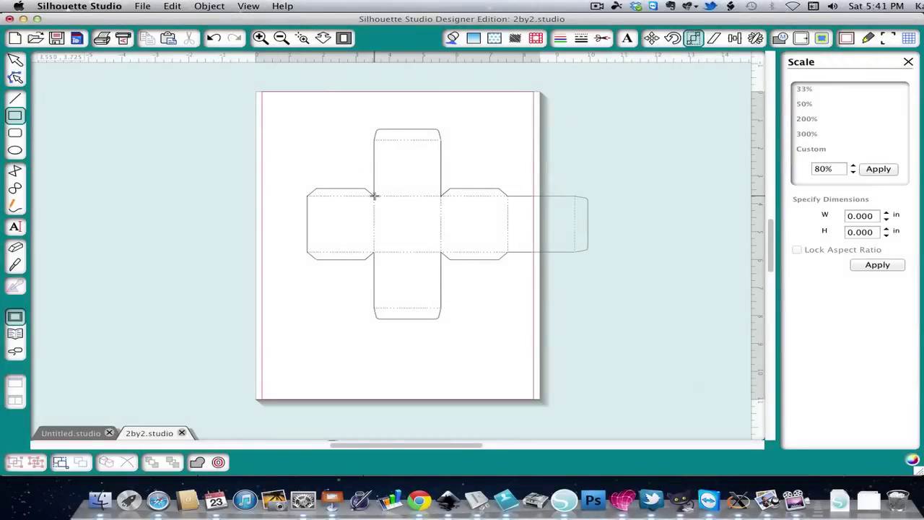
Step: Draw a 2.005-inch square over the centre face and move the cube net left
{"action": "left_click_drag", "start_coordinate": [374, 195], "coordinate": [441, 251]}
{"action": "left_click", "coordinate": [16, 62]}
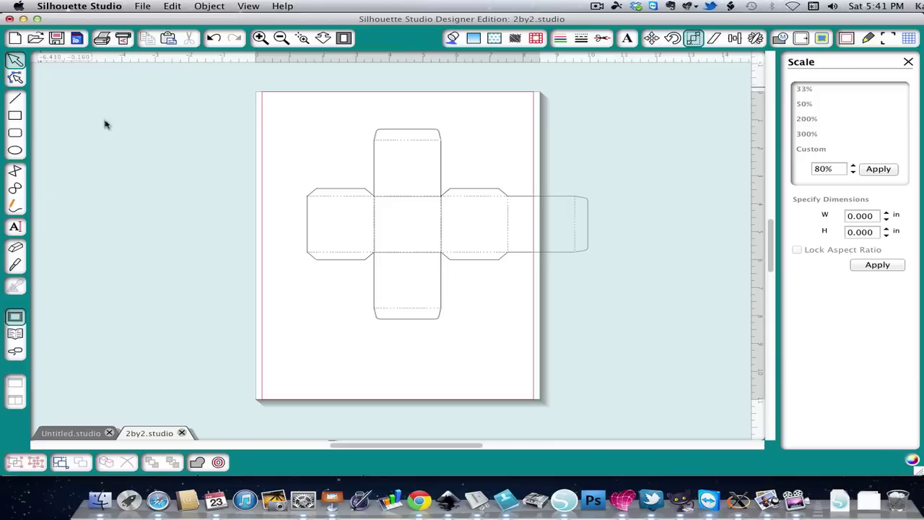
{"action": "left_click_drag", "start_coordinate": [350, 175], "coordinate": [426, 264]}
{"action": "left_click", "coordinate": [457, 280]}
{"action": "left_click", "coordinate": [425, 262]}
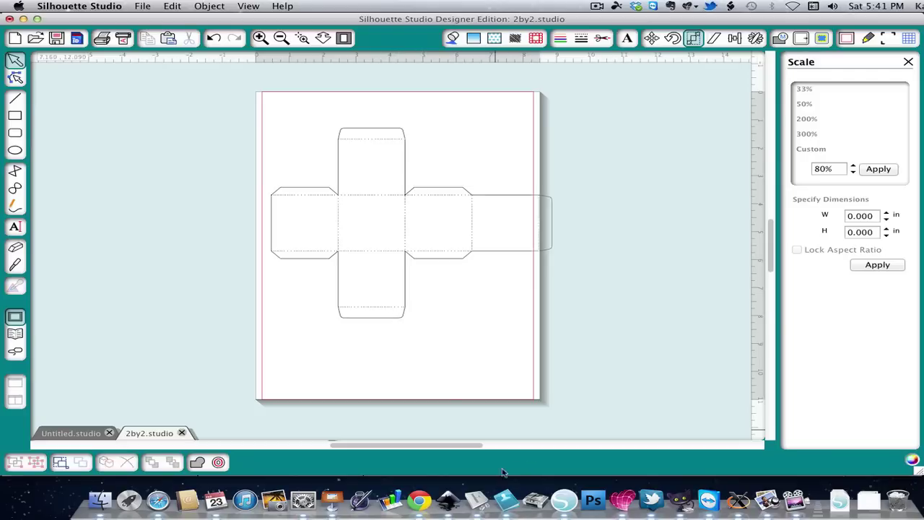
Step: Print the Wordle word cloud to a PDF named wordle1 in Documents
{"action": "left_click", "coordinate": [158, 500]}
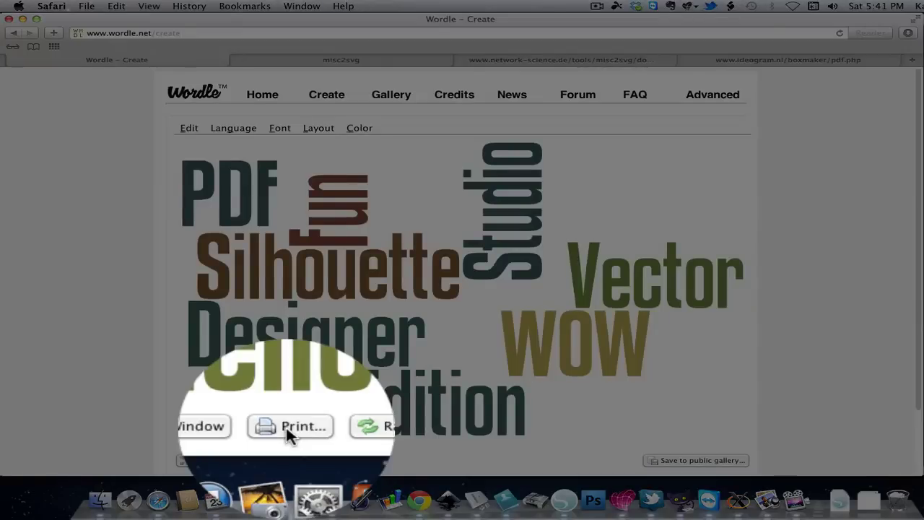
{"action": "left_click", "coordinate": [288, 460]}
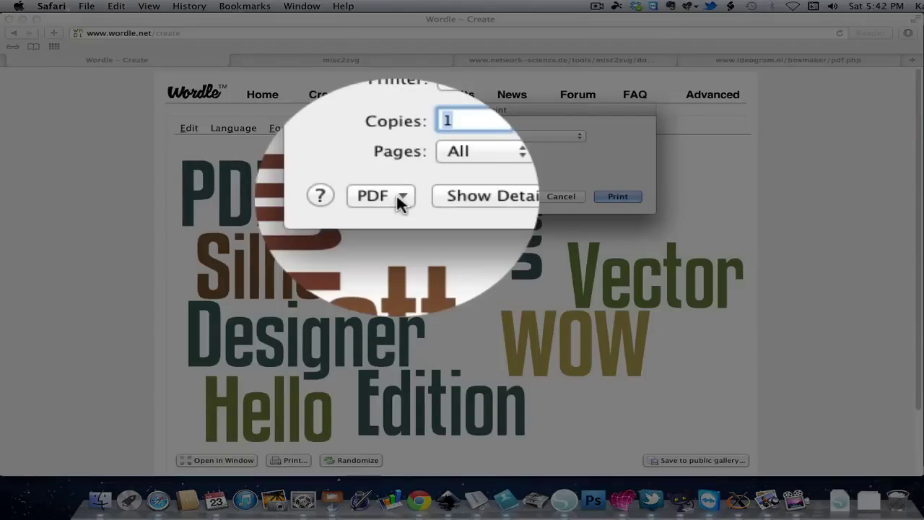
{"action": "left_click", "coordinate": [397, 195]}
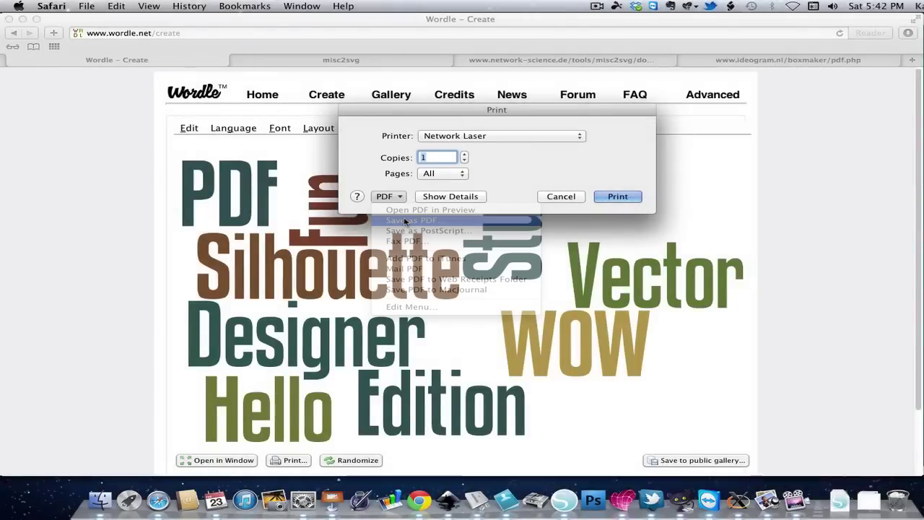
{"action": "left_click", "coordinate": [405, 222]}
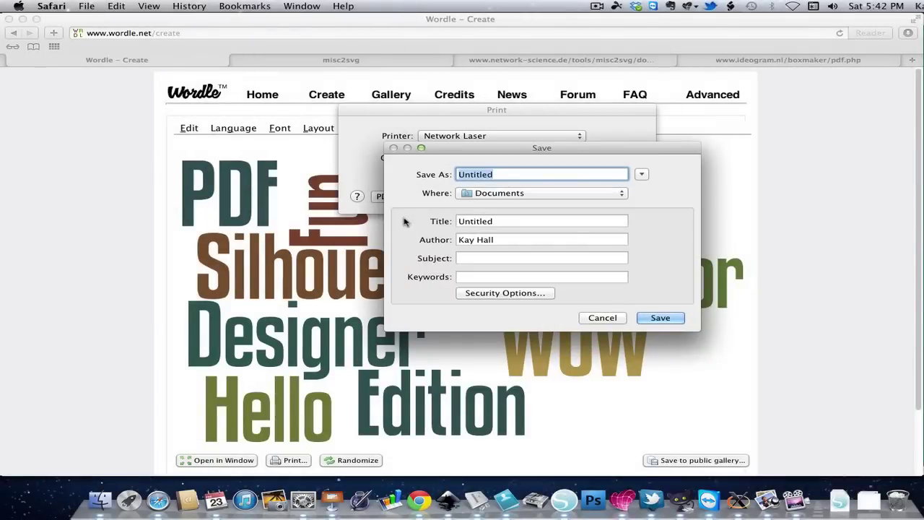
{"action": "type", "text": "worl"}
{"action": "type", "text": "dle"}
{"action": "type", "text": "1"}
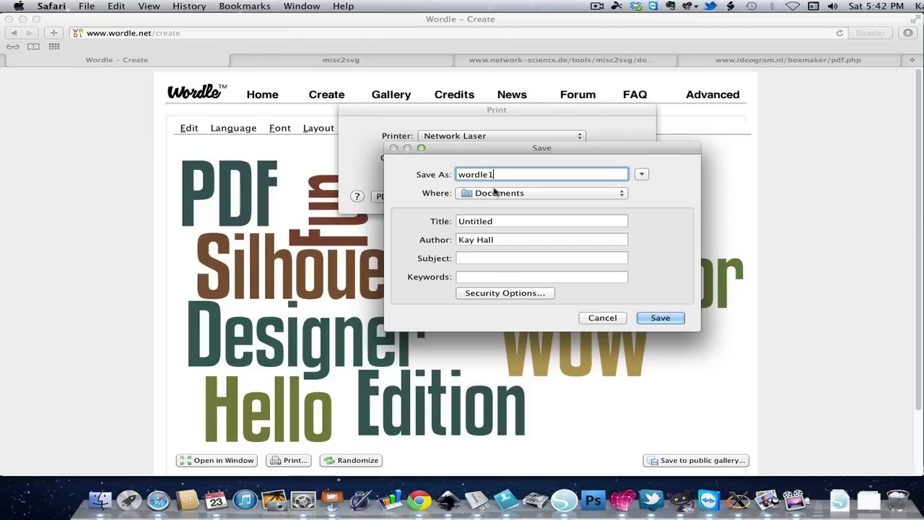
{"action": "left_click", "coordinate": [648, 316]}
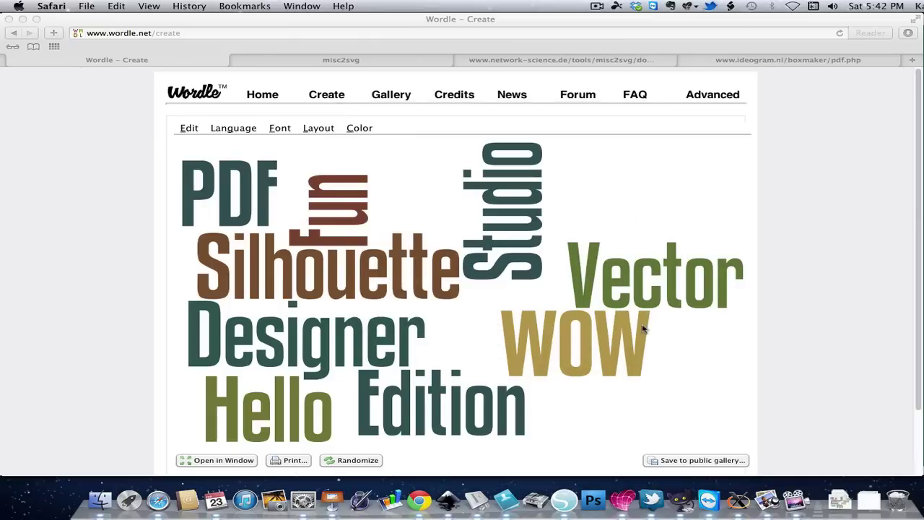
Step: Upload wordle1.pdf from Documents to misc2svg, convert it, and open the resulting SVG
{"action": "left_click", "coordinate": [353, 62]}
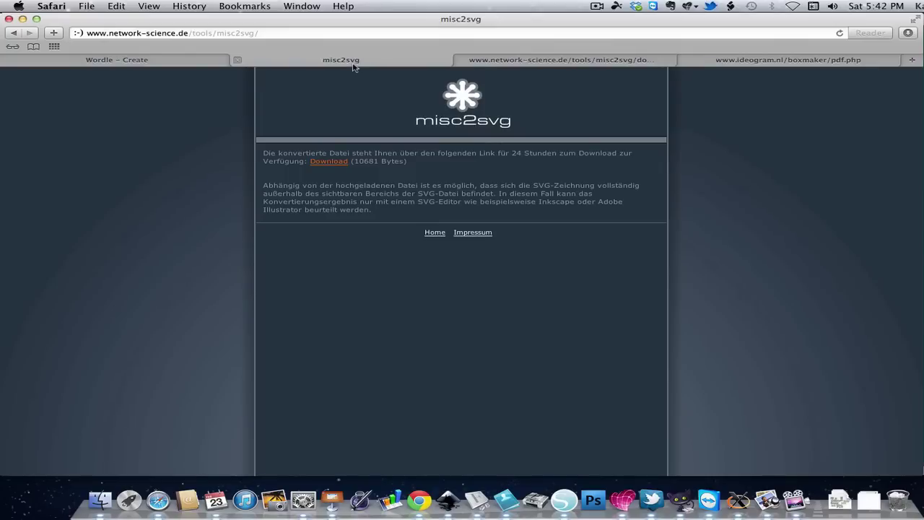
{"action": "left_click", "coordinate": [14, 33]}
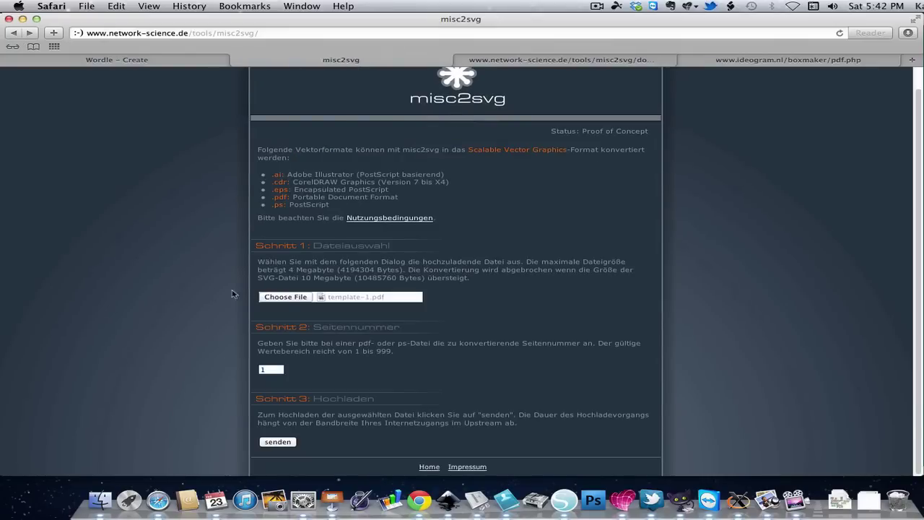
{"action": "left_click", "coordinate": [285, 297]}
{"action": "left_click", "coordinate": [304, 169]}
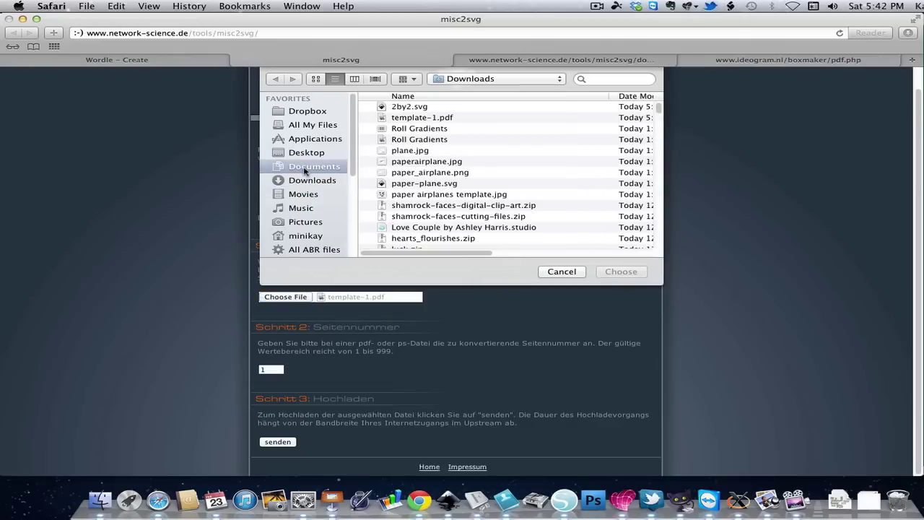
{"action": "left_click", "coordinate": [404, 108]}
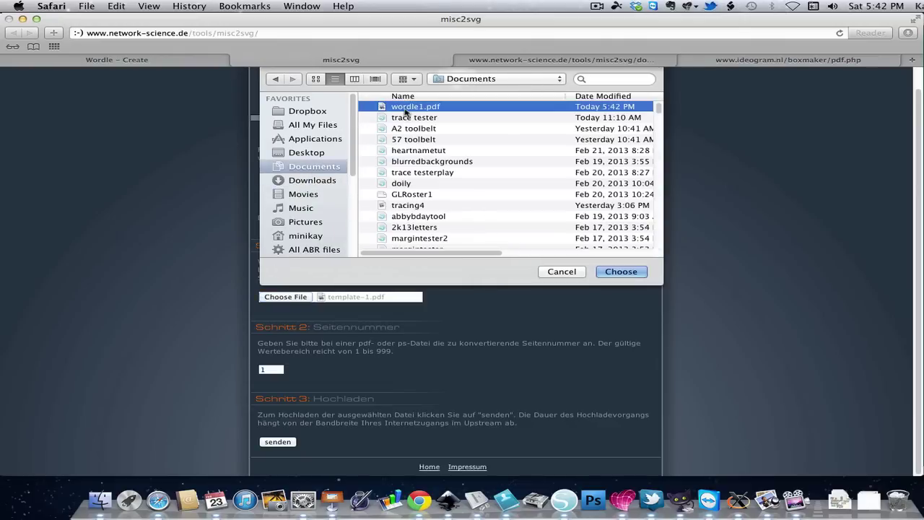
{"action": "left_click", "coordinate": [635, 273]}
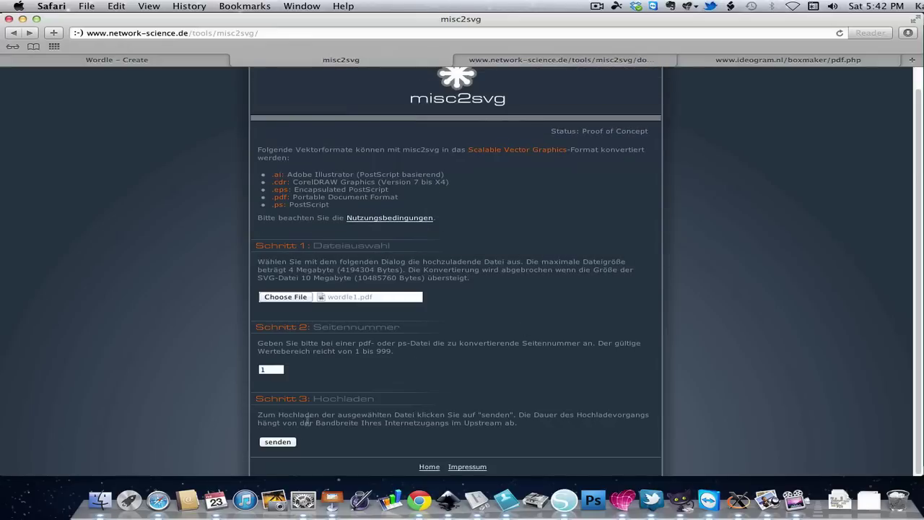
{"action": "left_click", "coordinate": [283, 443]}
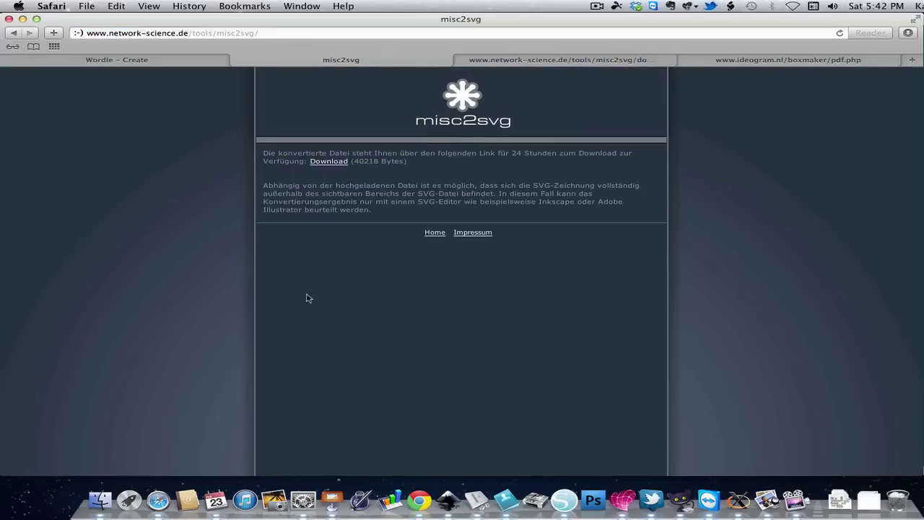
{"action": "left_click", "coordinate": [329, 163]}
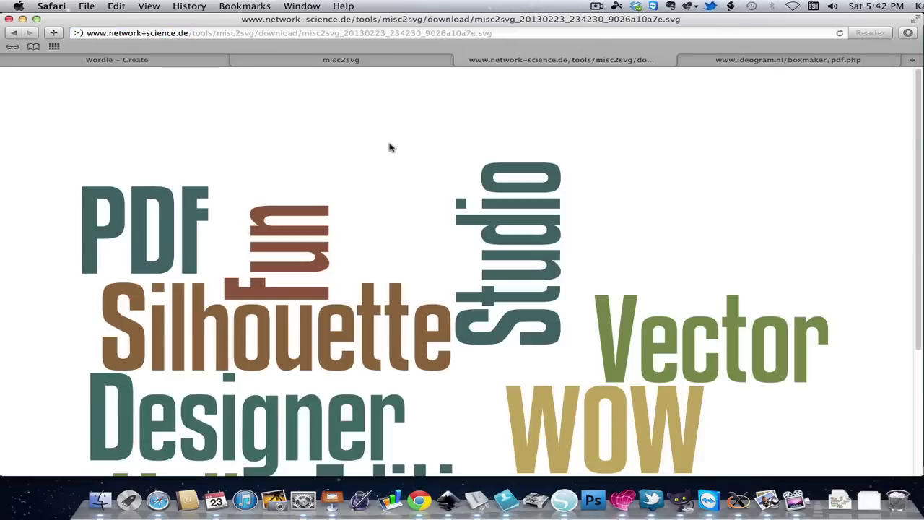
Step: Save the SVG word cloud page to Documents as wordle.svg
{"action": "right_click", "coordinate": [393, 164]}
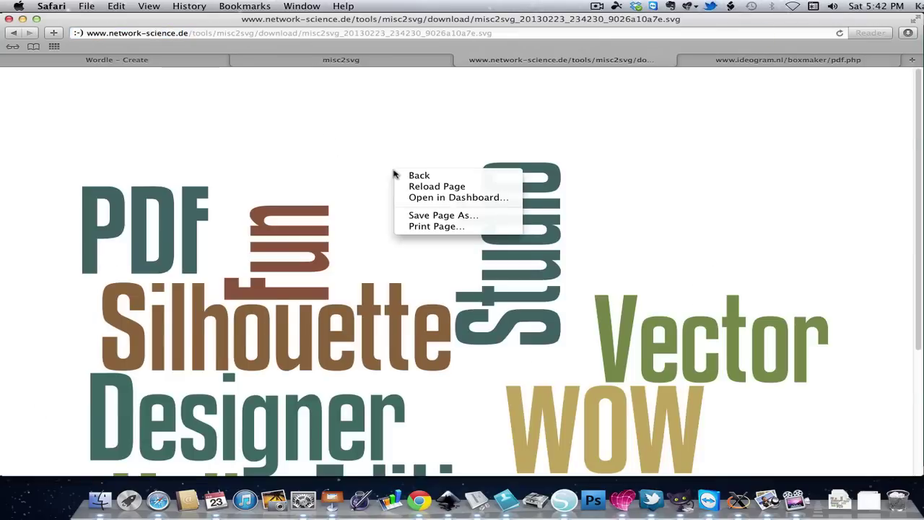
{"action": "left_click", "coordinate": [446, 215]}
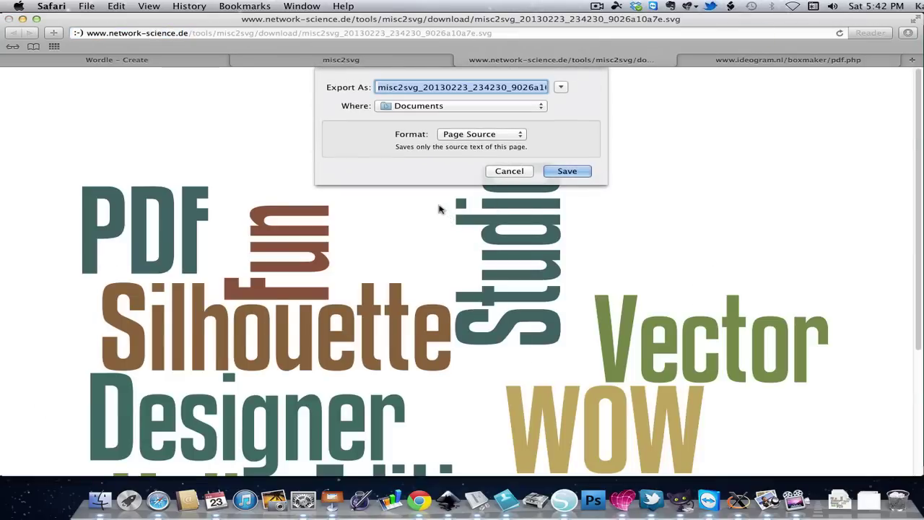
{"action": "type", "text": "wordl"}
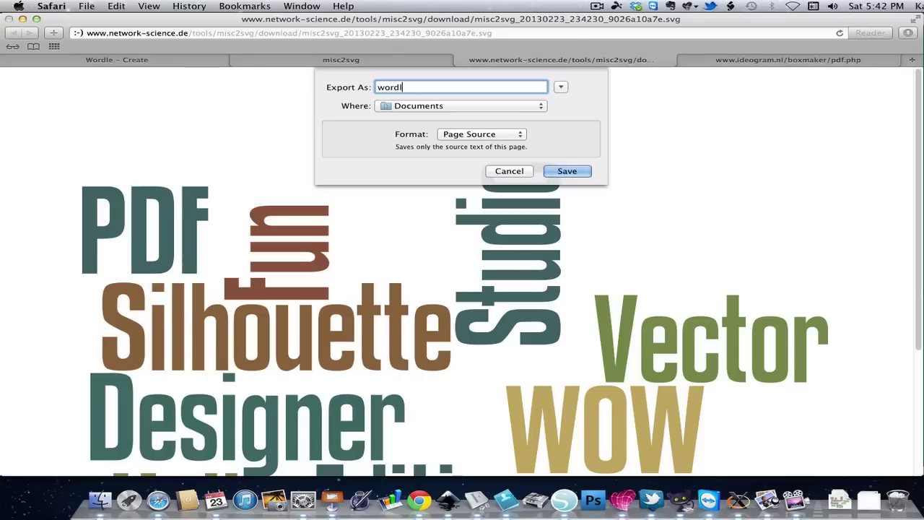
{"action": "type", "text": "e.svg"}
{"action": "left_click", "coordinate": [568, 171]}
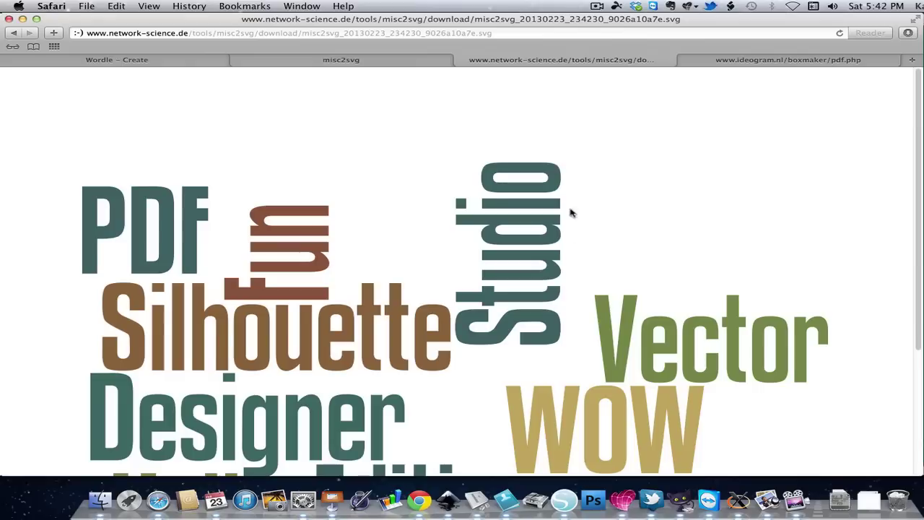
{"action": "left_click", "coordinate": [838, 502]}
Step: Open wordle.svg in Silhouette Studio and move the word cloud onto the page
{"action": "left_click_drag", "start_coordinate": [842, 472], "coordinate": [565, 486]}
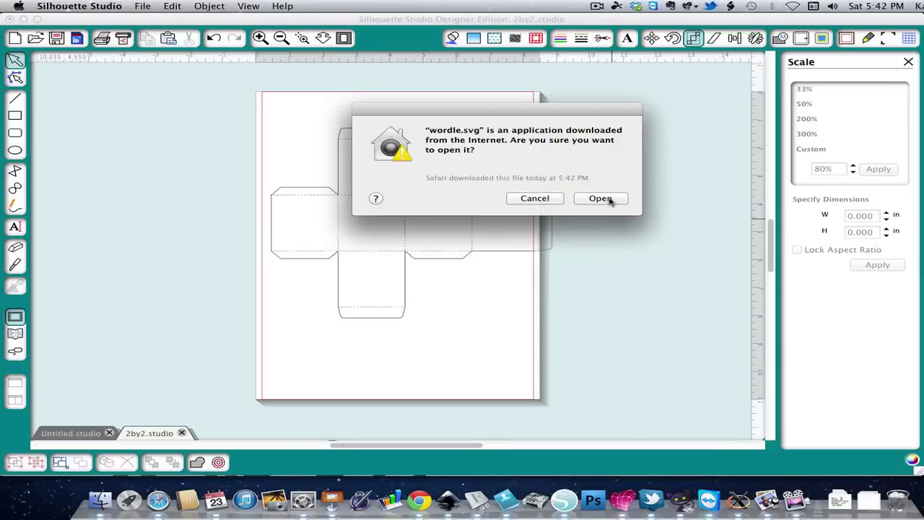
{"action": "left_click", "coordinate": [600, 198]}
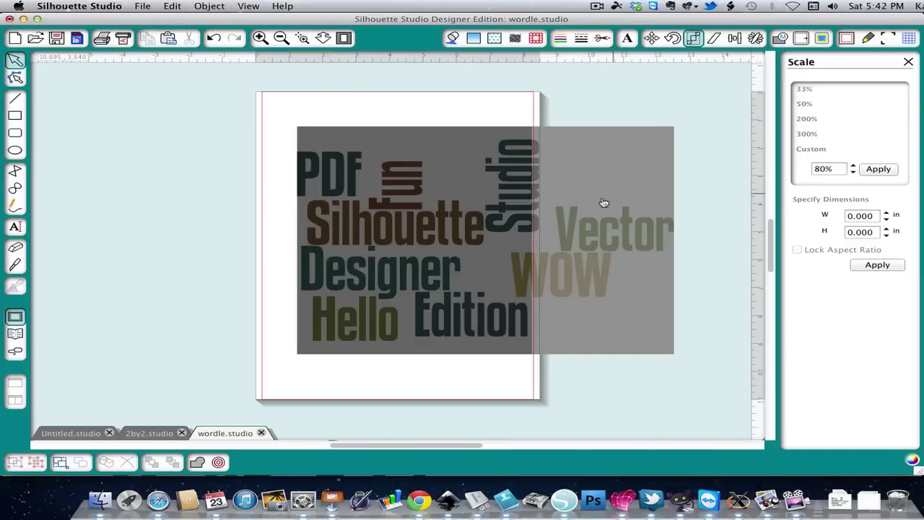
{"action": "left_click_drag", "start_coordinate": [602, 202], "coordinate": [544, 210]}
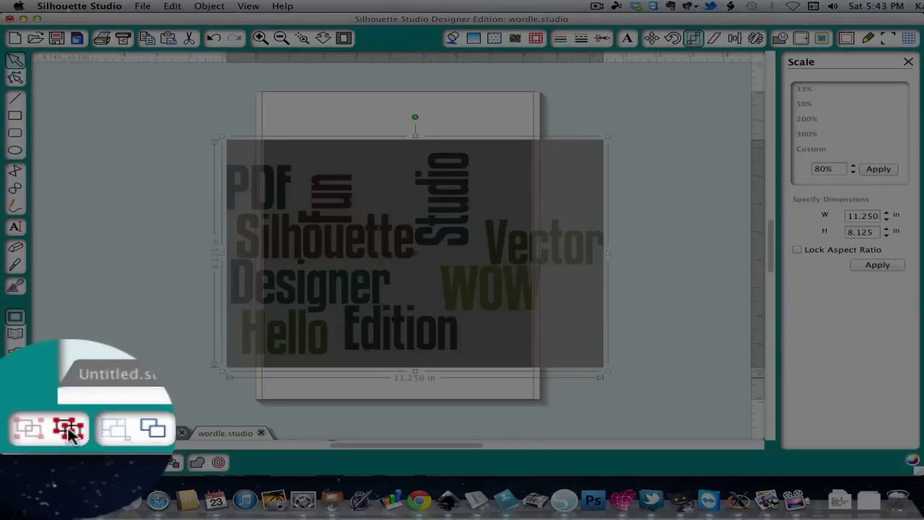
Step: Ungroup the word cloud and delete its grey background rectangle
{"action": "left_click", "coordinate": [36, 462]}
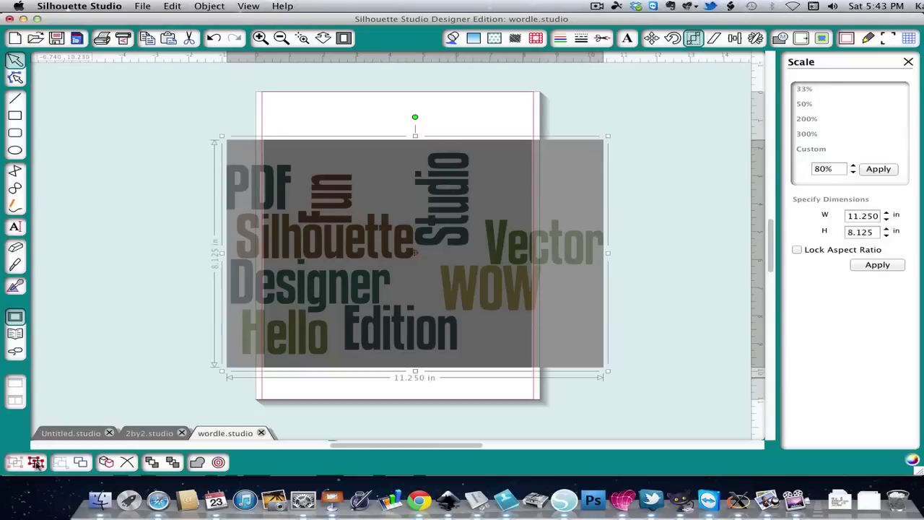
{"action": "left_click", "coordinate": [36, 462]}
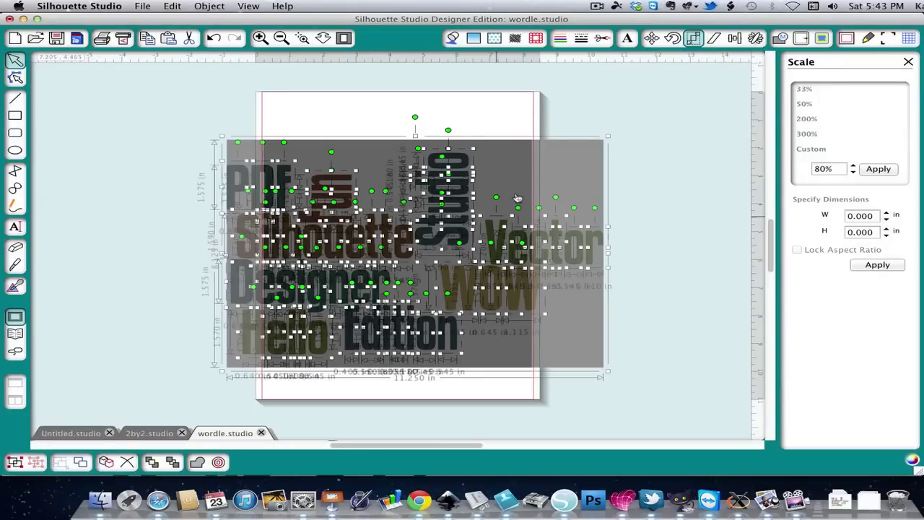
{"action": "key", "text": "super+g"}
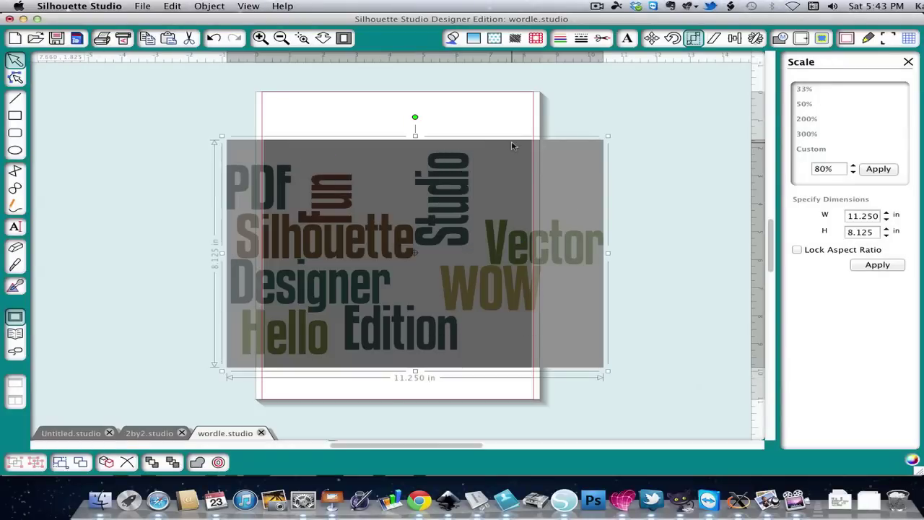
{"action": "left_click", "coordinate": [511, 146]}
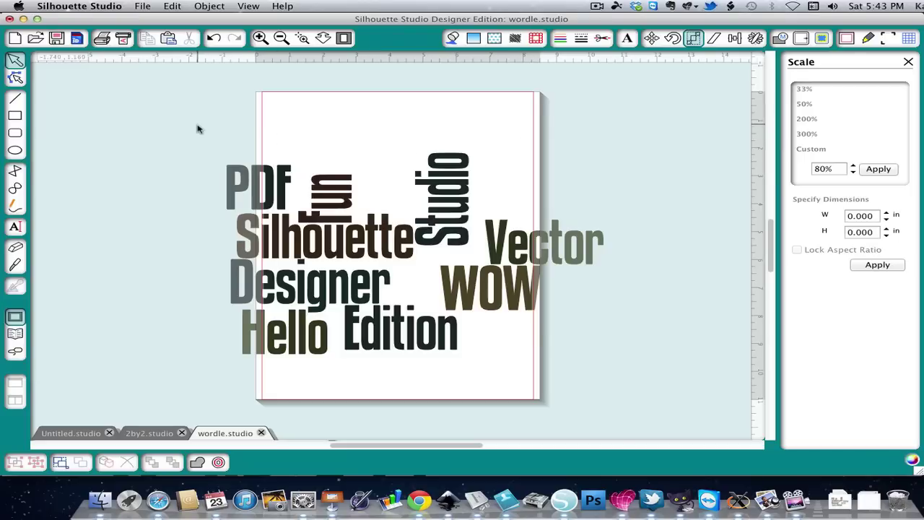
Step: Select every word in the word cloud and give them all the Cut style, outlining each in red
{"action": "left_click_drag", "start_coordinate": [198, 128], "coordinate": [645, 373]}
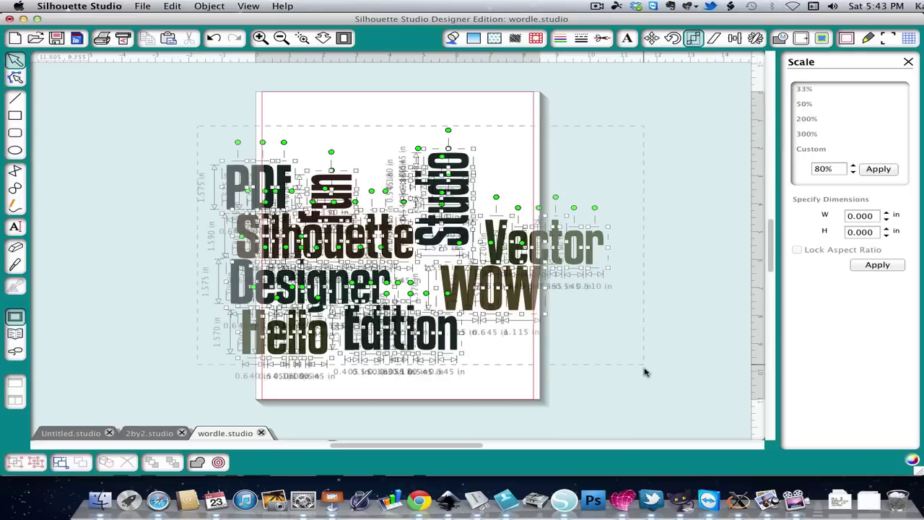
{"action": "left_click", "coordinate": [602, 37]}
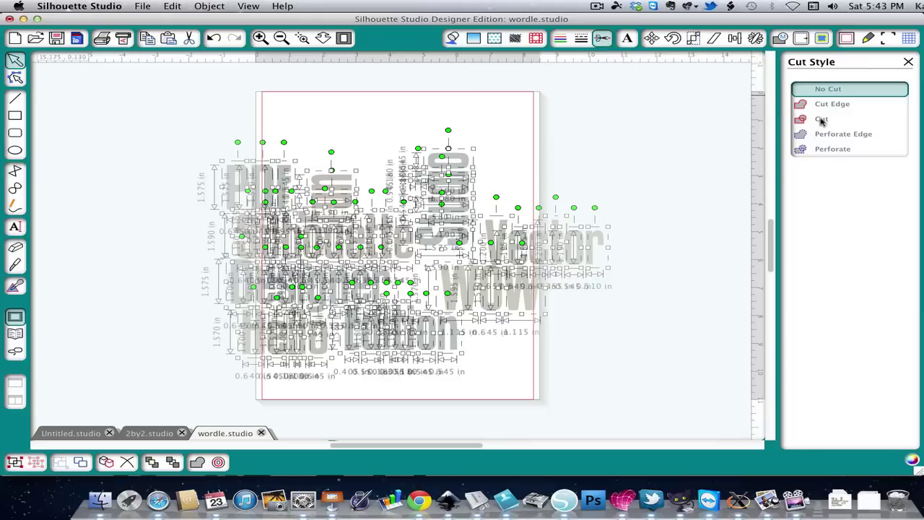
{"action": "left_click", "coordinate": [822, 120]}
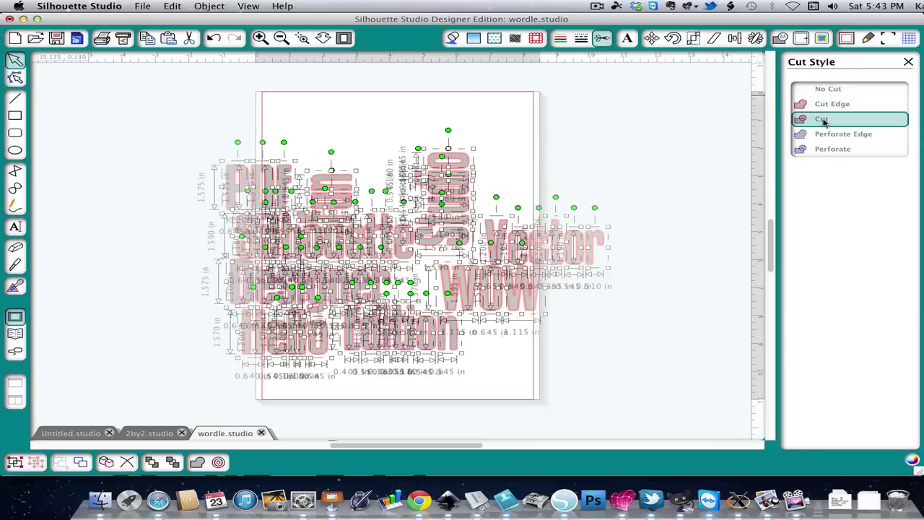
{"action": "left_click", "coordinate": [501, 144]}
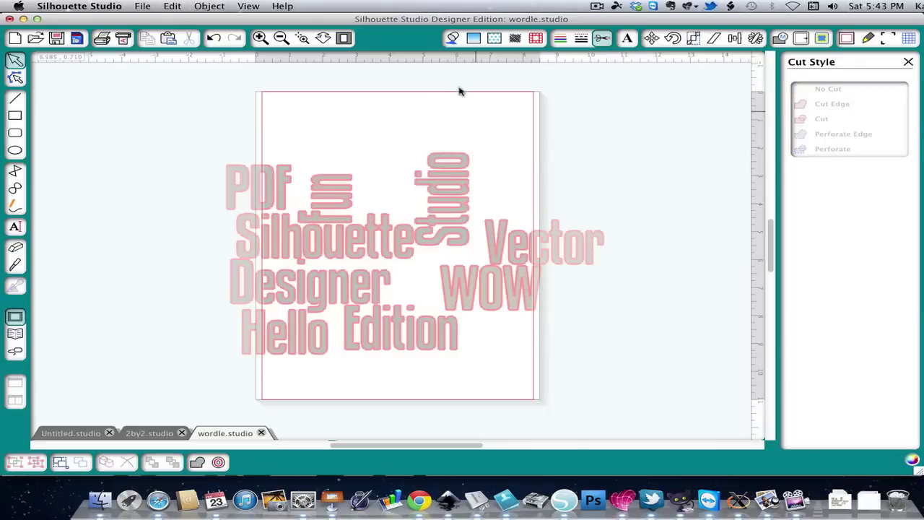
{"action": "left_click", "coordinate": [452, 39]}
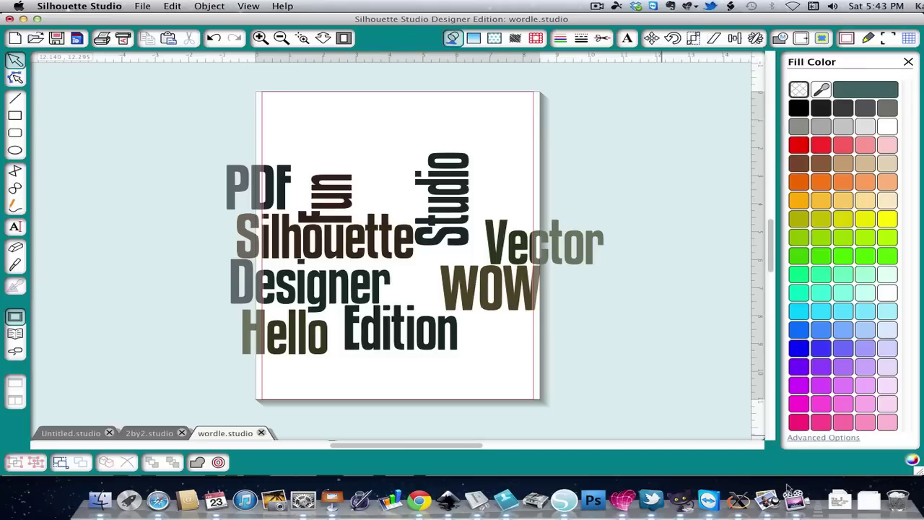
Step: Place wordle1.pdf on the canvas as a reference and eyedrop its brown into the word 'fun'
{"action": "left_click", "coordinate": [839, 501]}
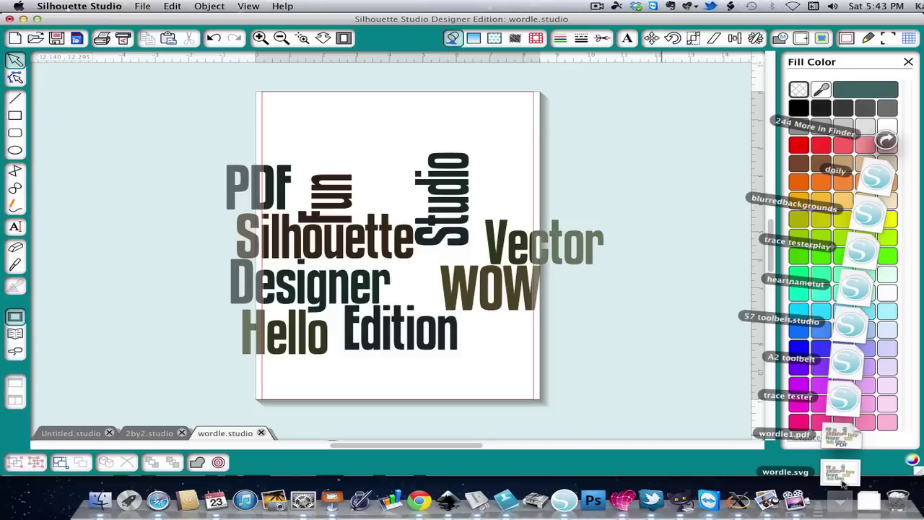
{"action": "left_click_drag", "start_coordinate": [842, 443], "coordinate": [561, 364]}
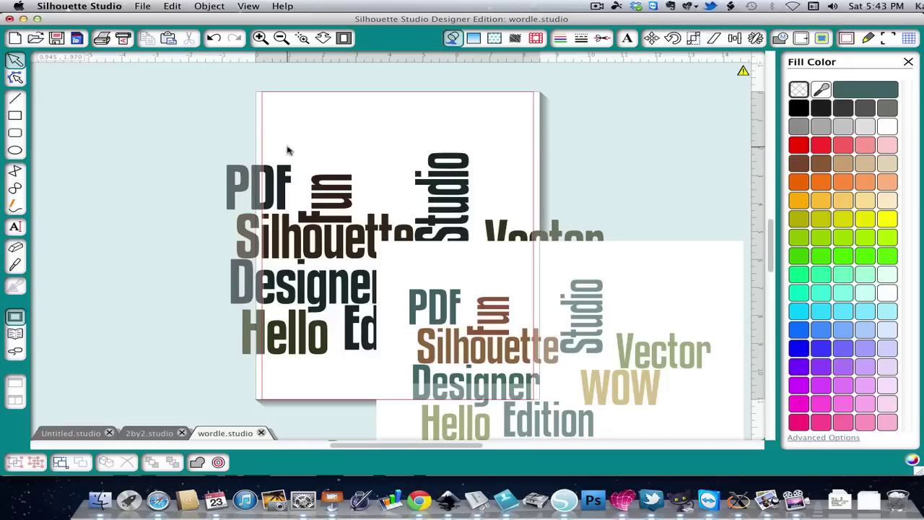
{"action": "left_click", "coordinate": [335, 196]}
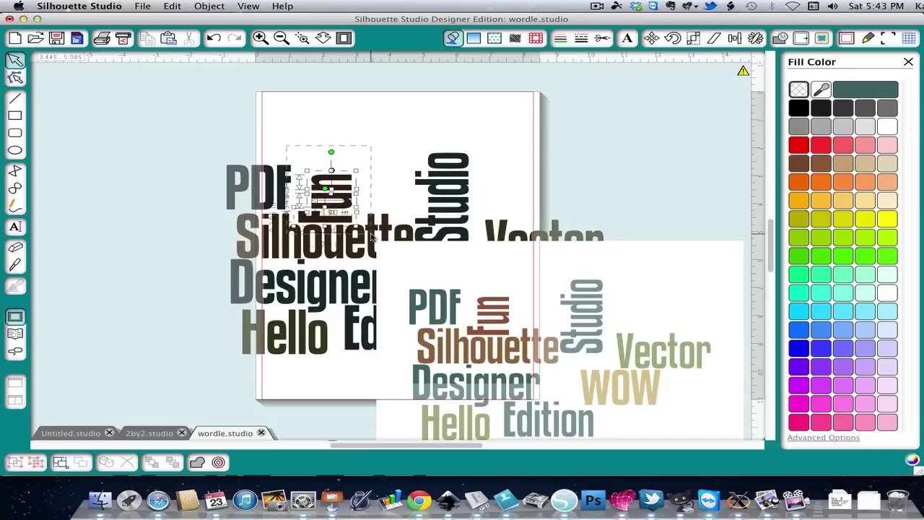
{"action": "left_click", "coordinate": [820, 89]}
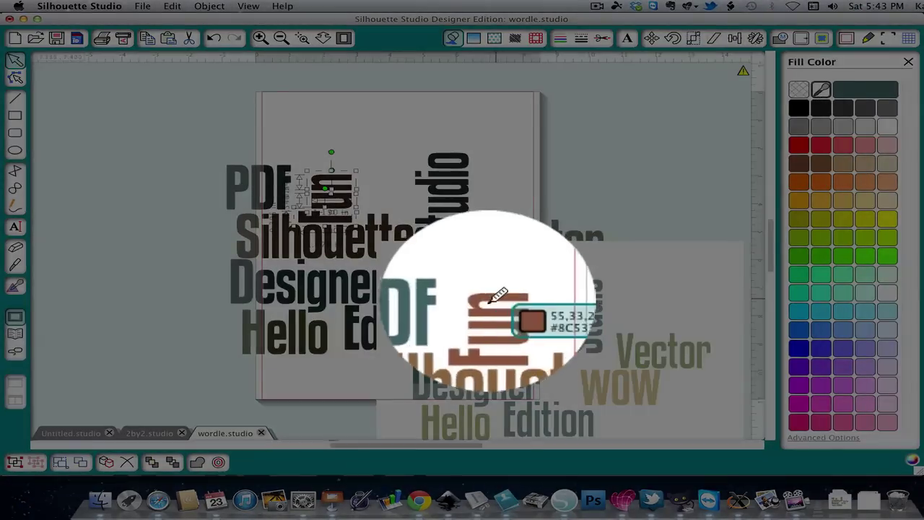
{"action": "left_click", "coordinate": [488, 302]}
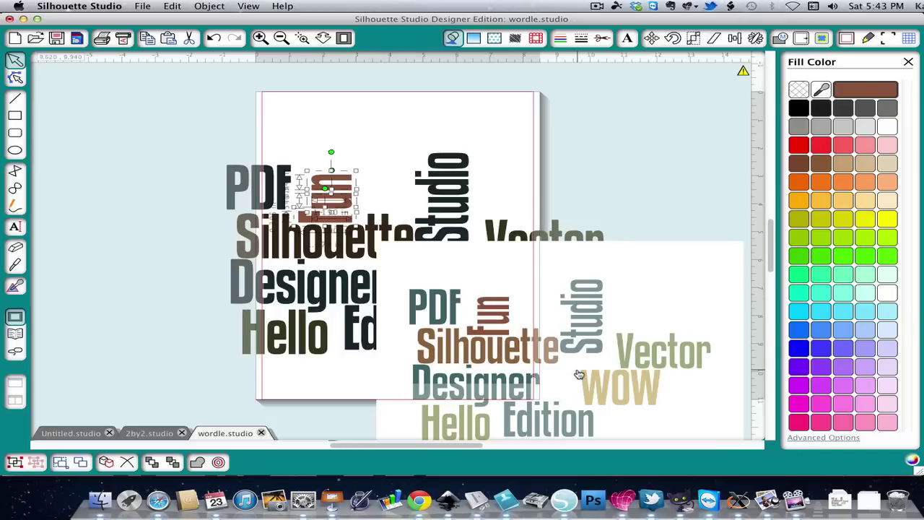
Step: Reposition the wordle1.pdf reference image on the canvas
{"action": "left_click_drag", "start_coordinate": [587, 326], "coordinate": [485, 259]}
{"action": "left_click", "coordinate": [485, 260]}
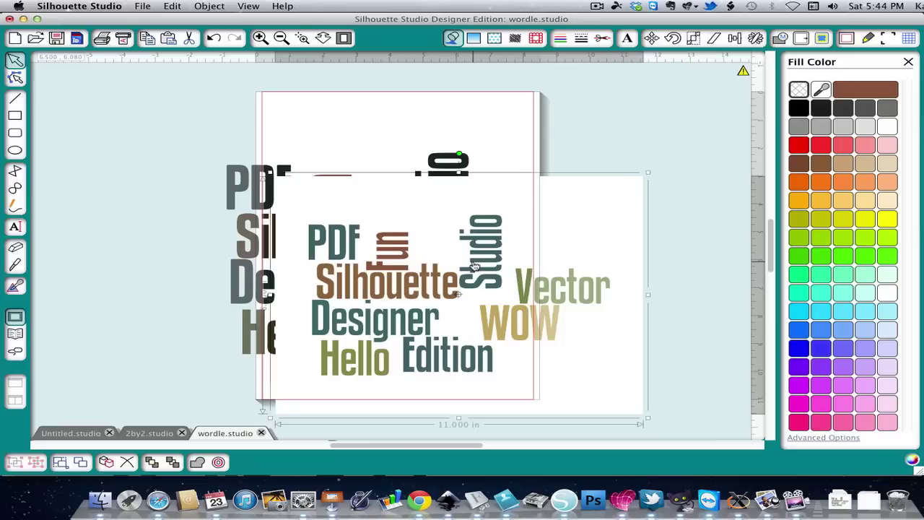
{"action": "left_click_drag", "start_coordinate": [476, 266], "coordinate": [574, 300]}
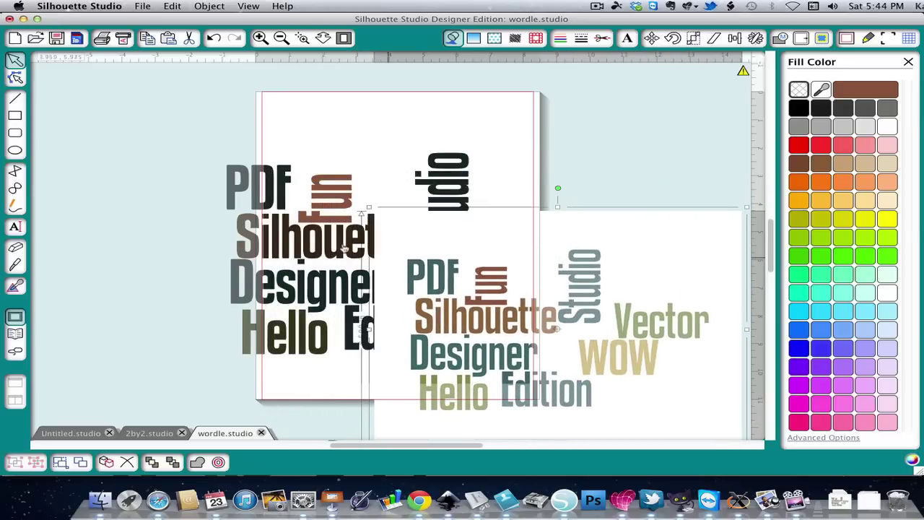